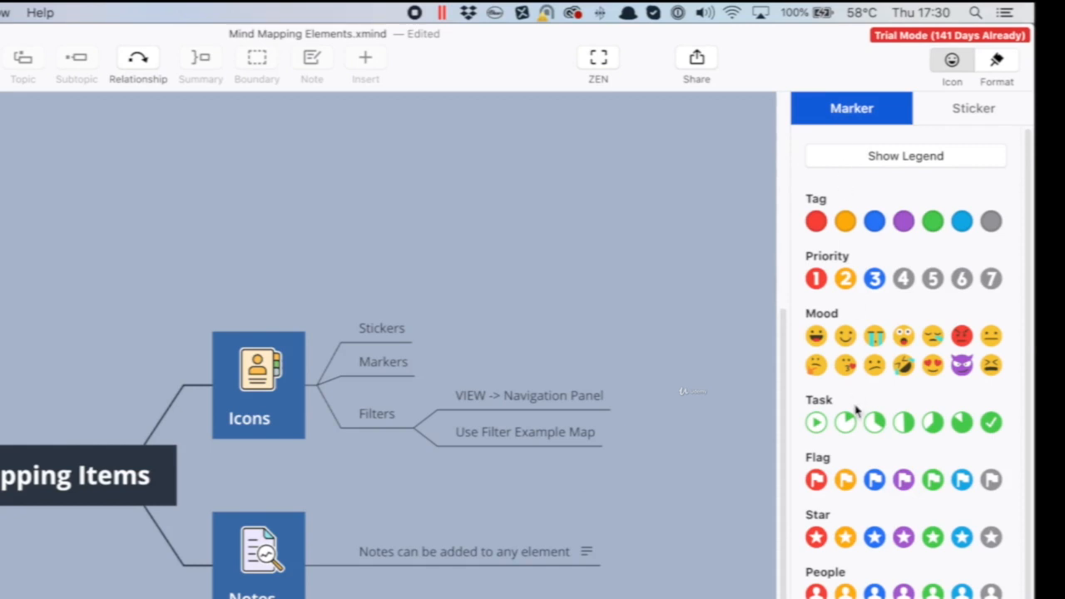
Add the task-starting marker from the Task group to the Markers subtopic under Icons
scroll(856, 408, down, 5)
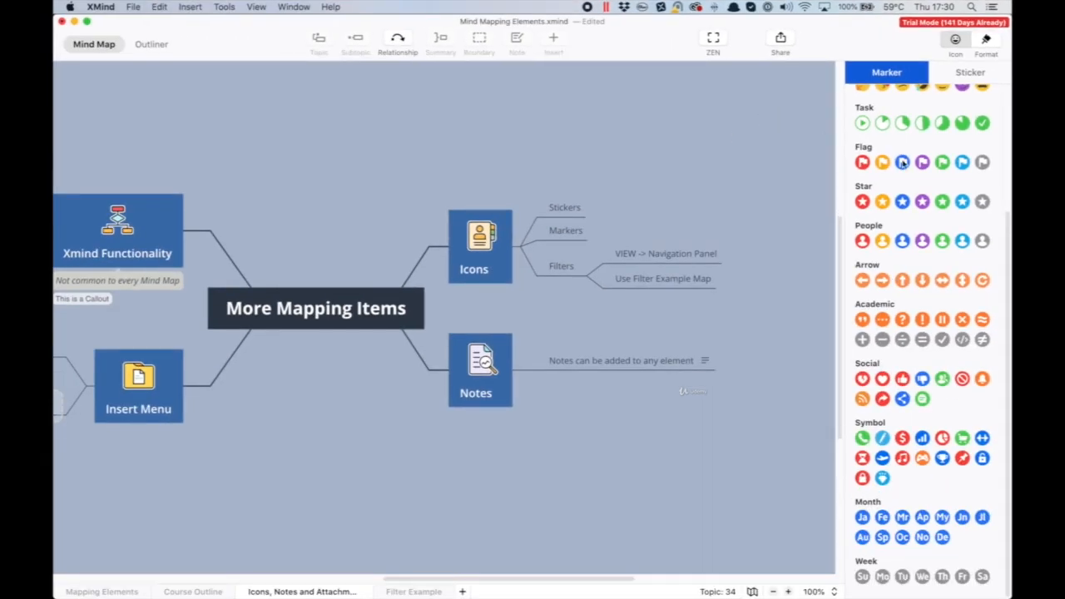
scroll(876, 240, up, 1)
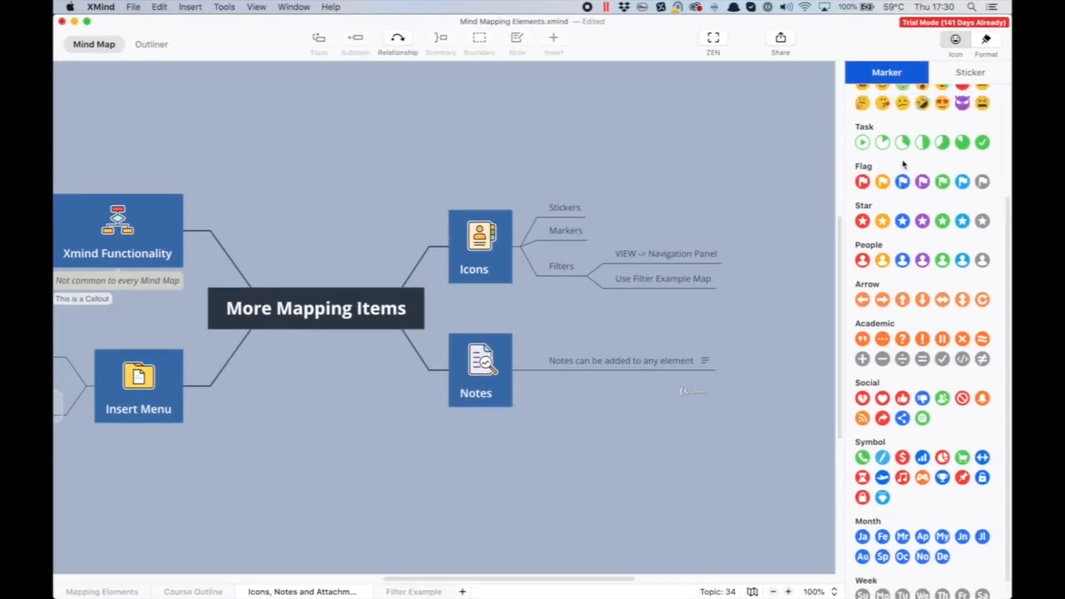
scroll(903, 164, up, 3)
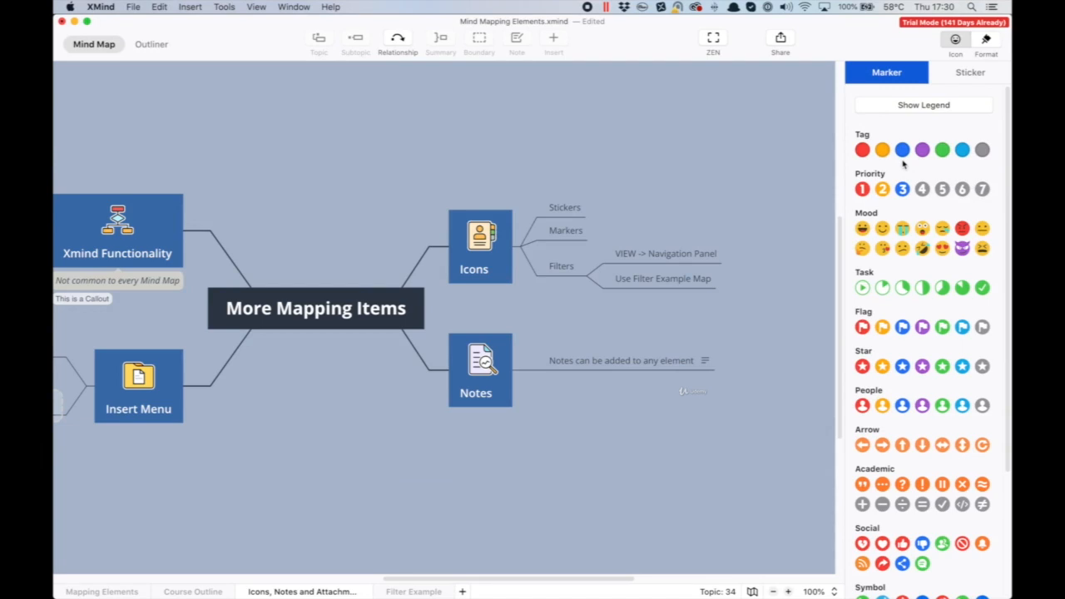
click(566, 230)
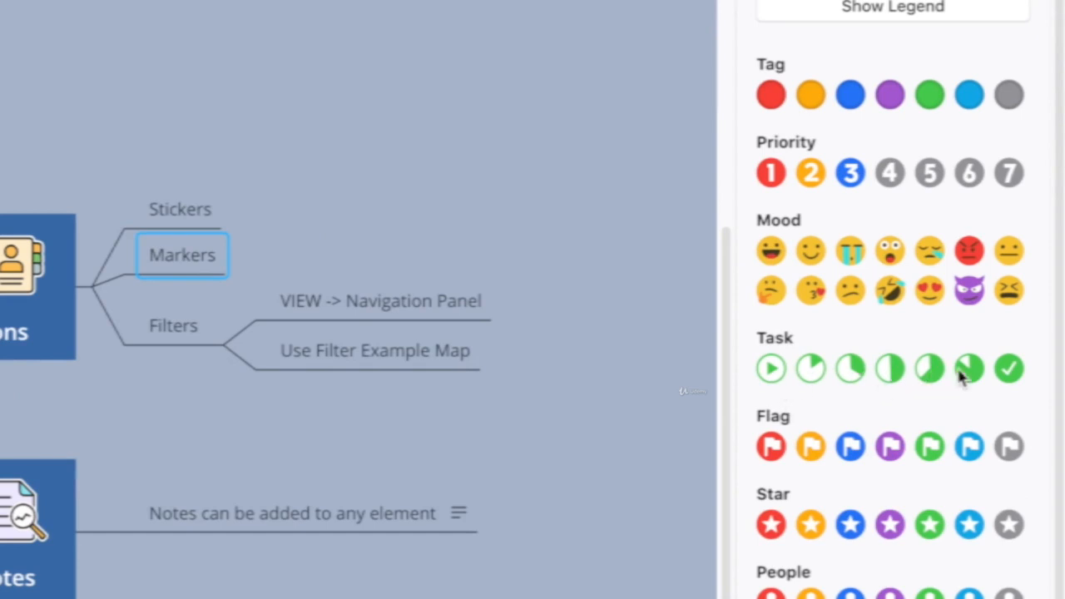
scroll(1025, 371, down, 5)
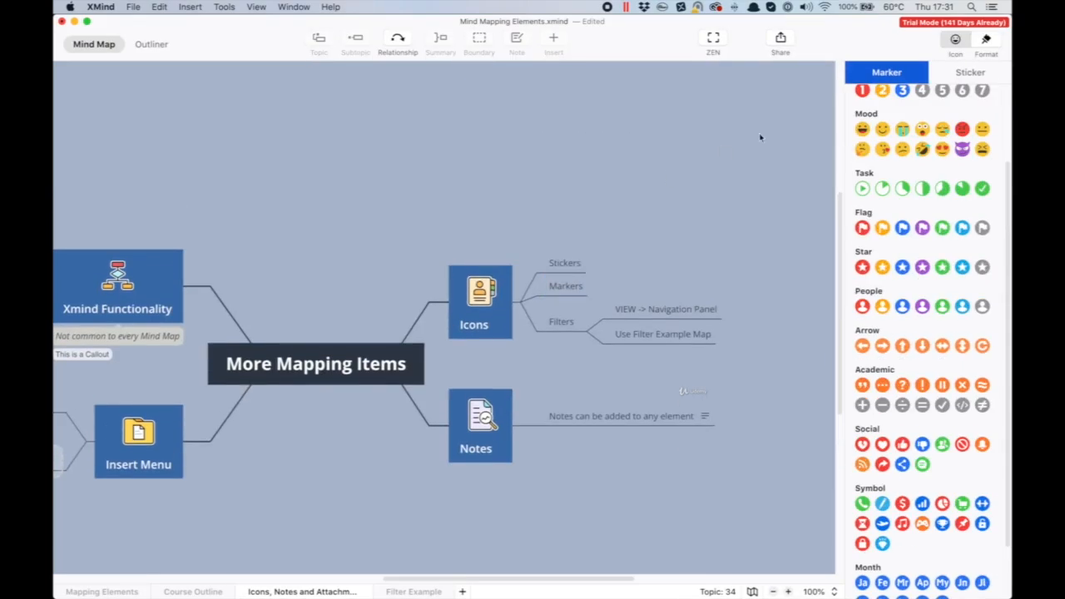
scroll(911, 176, up, 4)
click(576, 287)
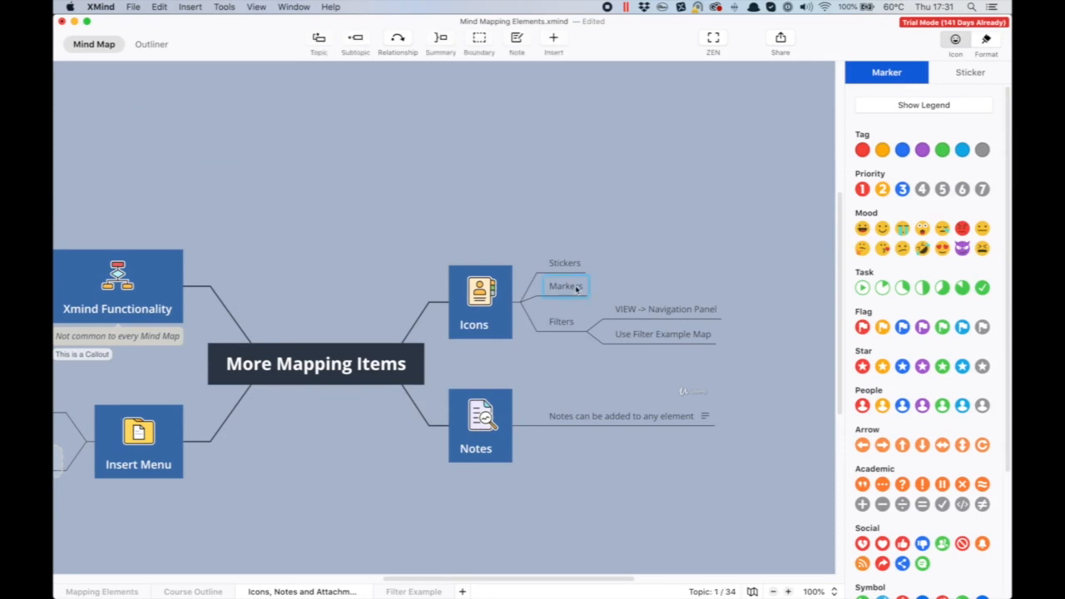
click(862, 287)
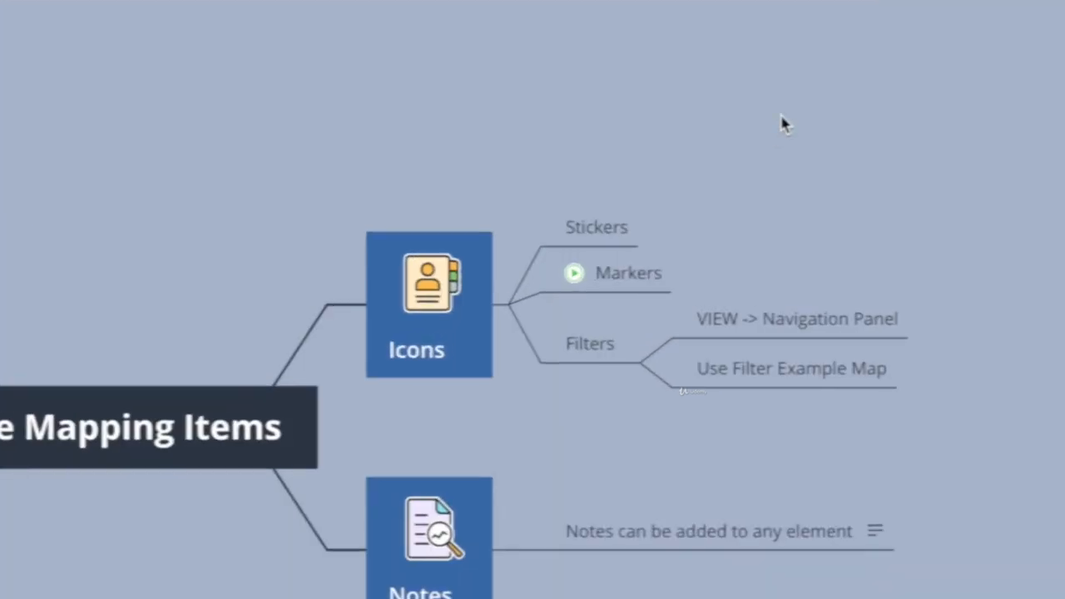
Change the Markers subtopic's task marker through partial and half progress to completed, then delete the marker
click(575, 275)
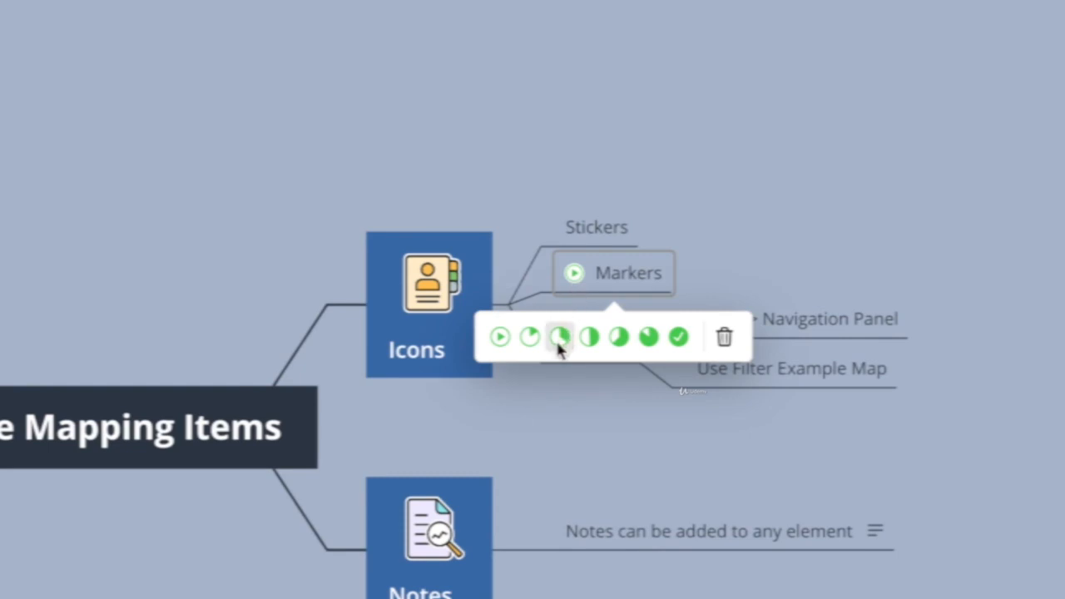
click(559, 337)
click(574, 275)
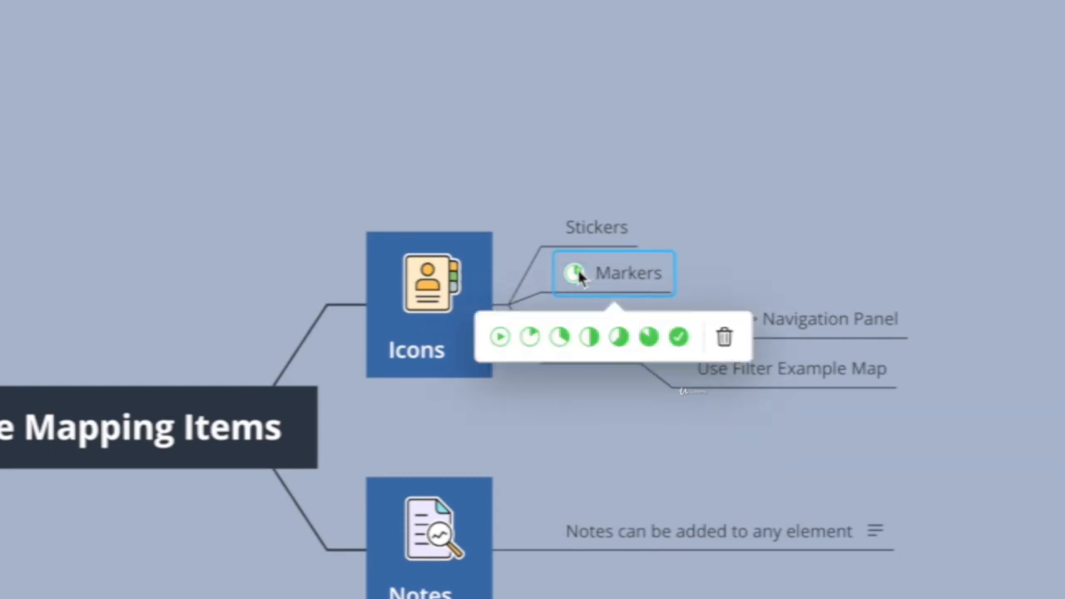
click(592, 339)
click(574, 274)
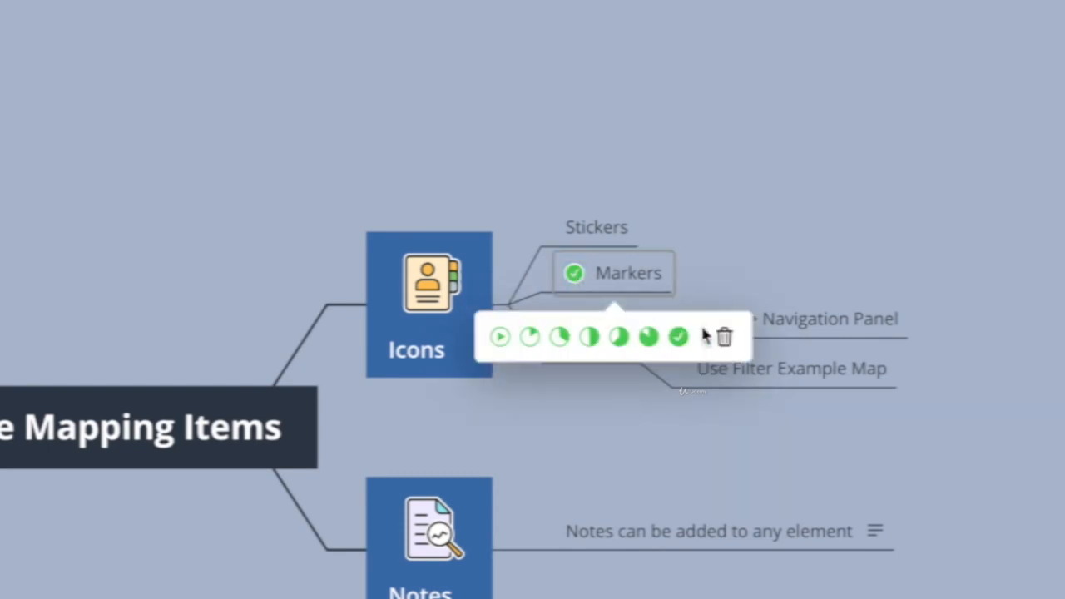
click(737, 335)
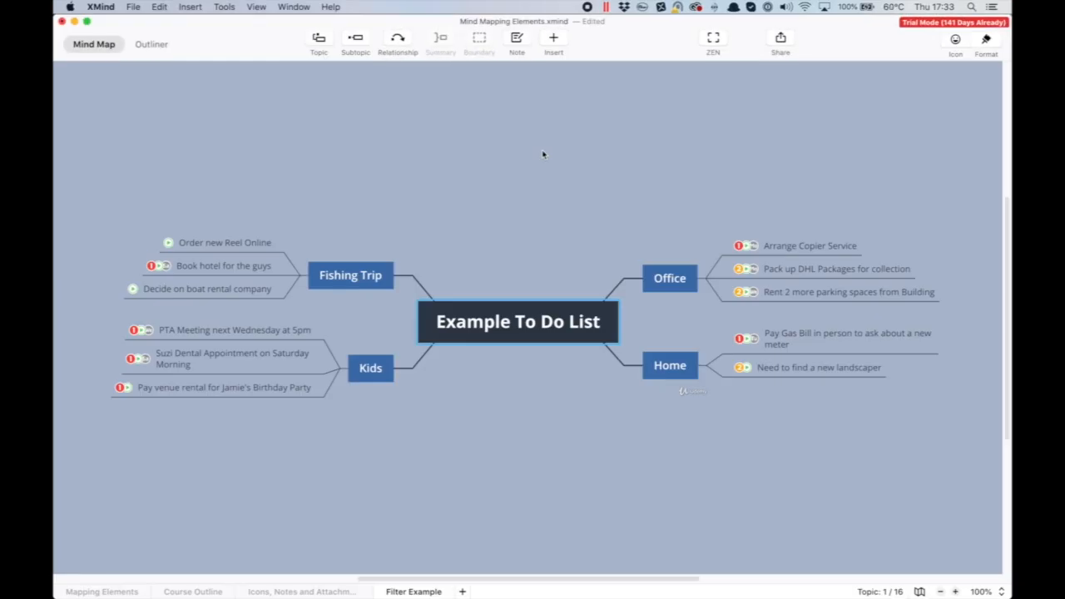
Show the marker and label navigation list for the Example To Do List map and highlight the topics marked Tuesday
click(252, 7)
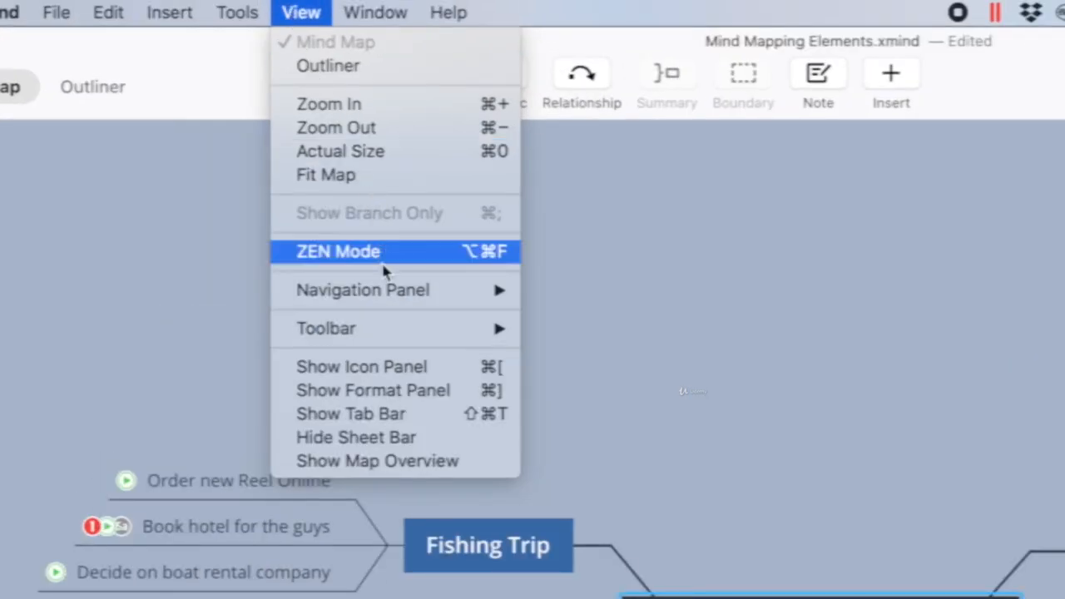
mouse_move(385, 292)
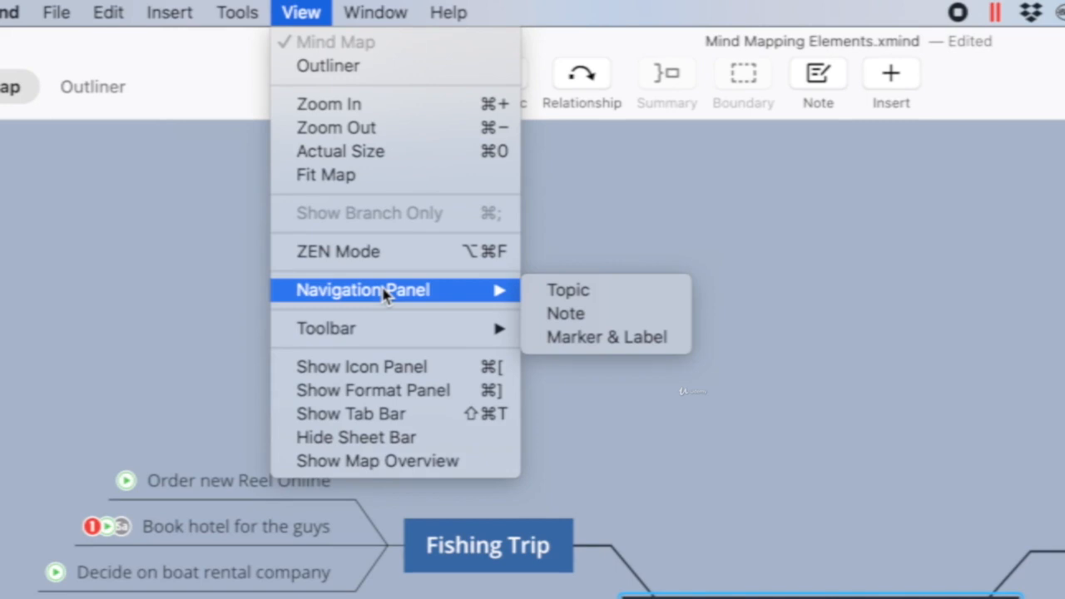
click(572, 344)
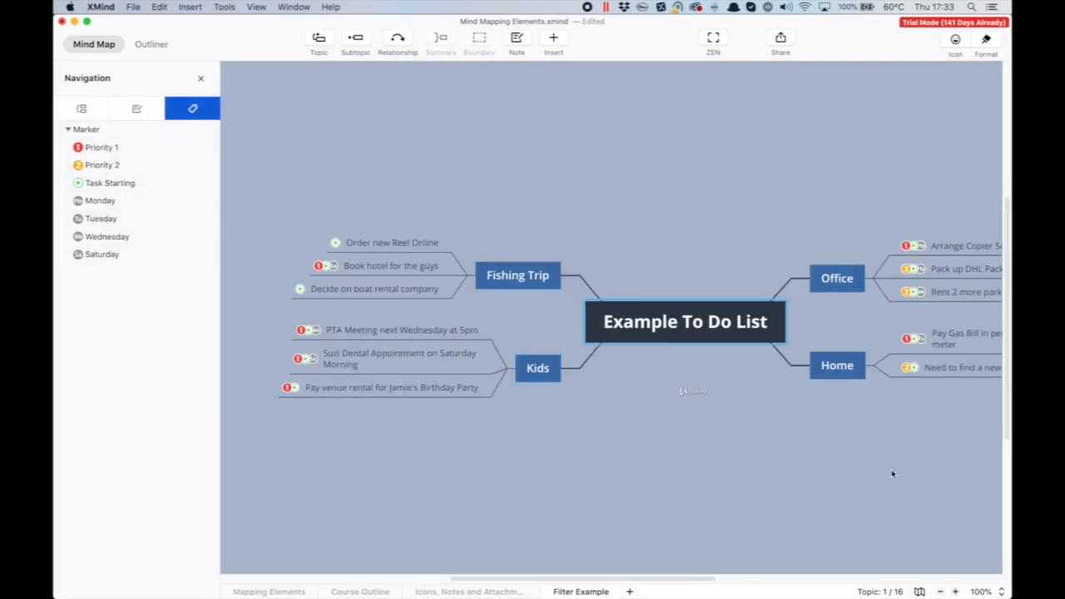
click(940, 592)
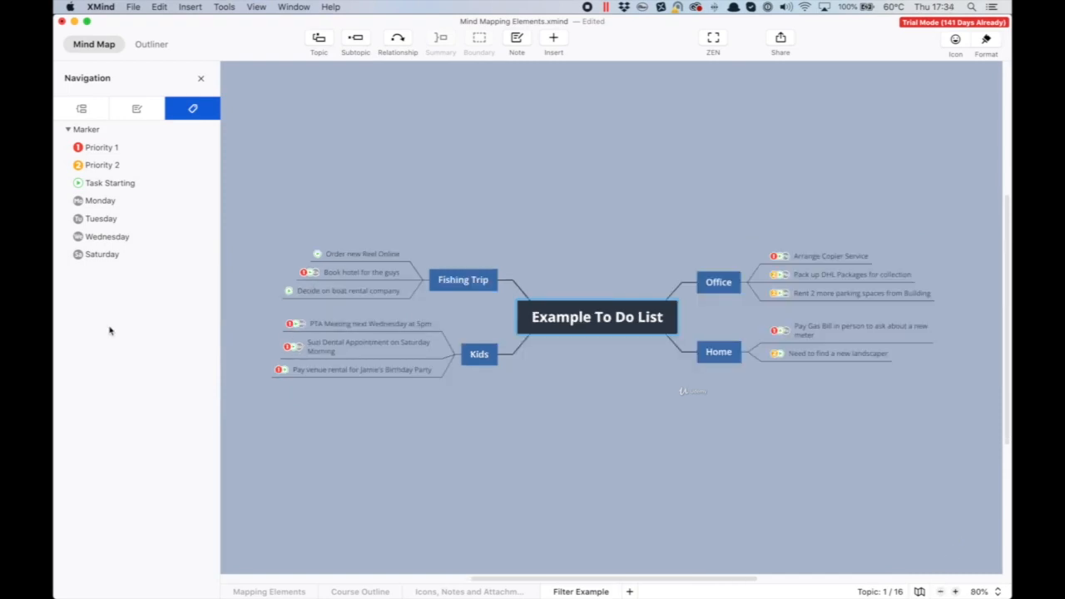
click(101, 219)
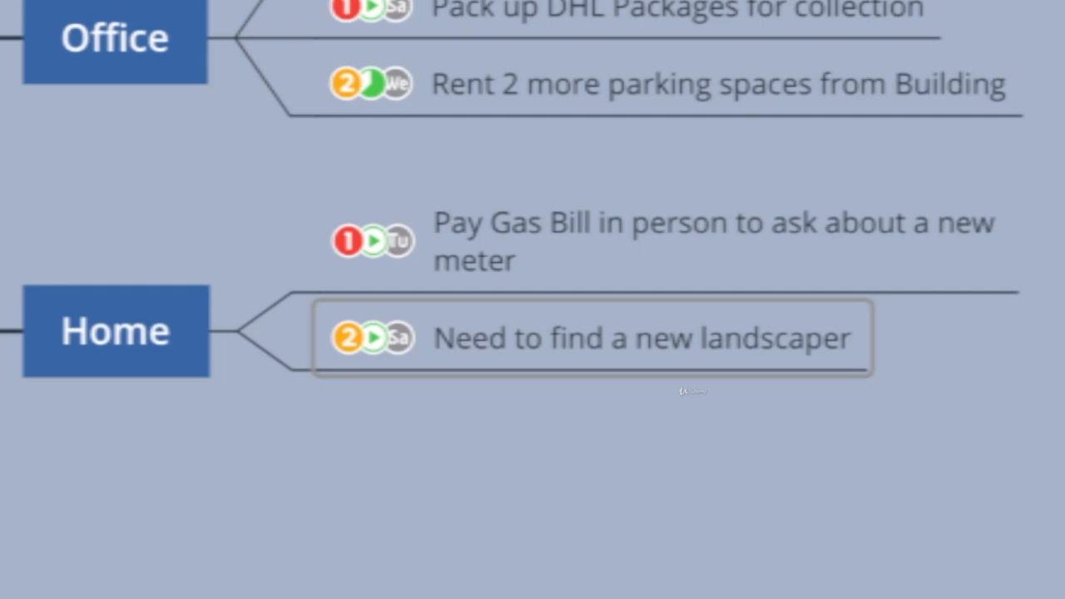
Highlight all topics sharing the Saturday marker of "Need to find a new landscaper", and switch Priority 2 highlighting on and off
right_click(400, 335)
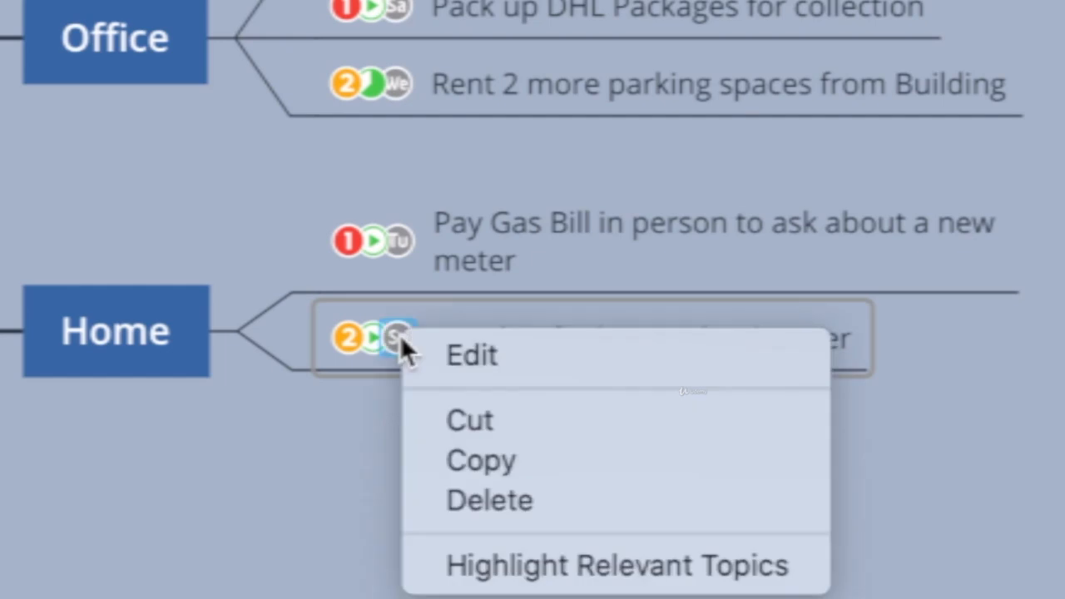
click(489, 571)
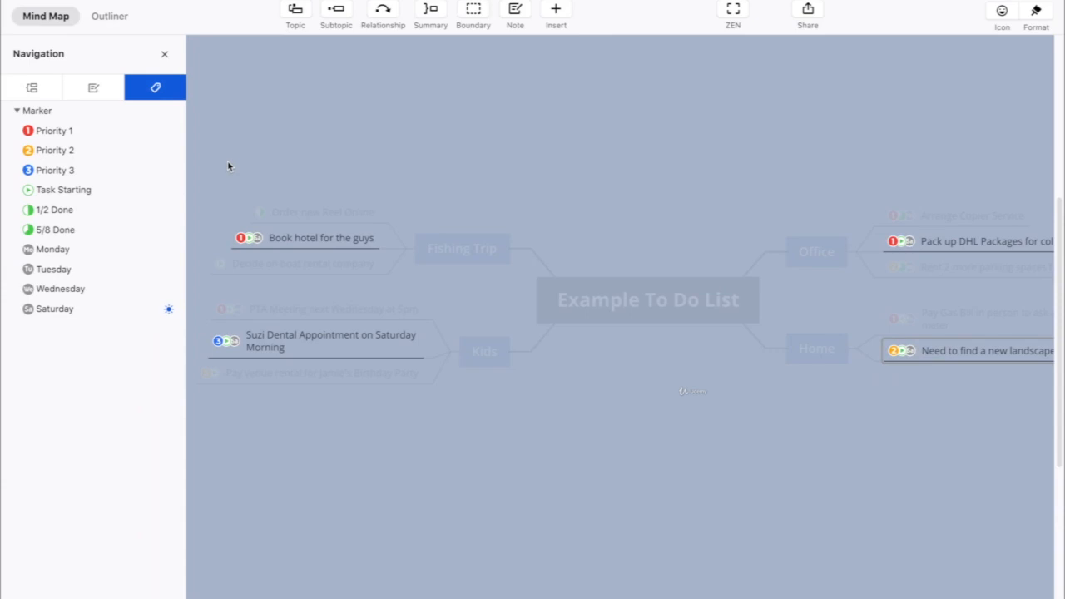
click(46, 153)
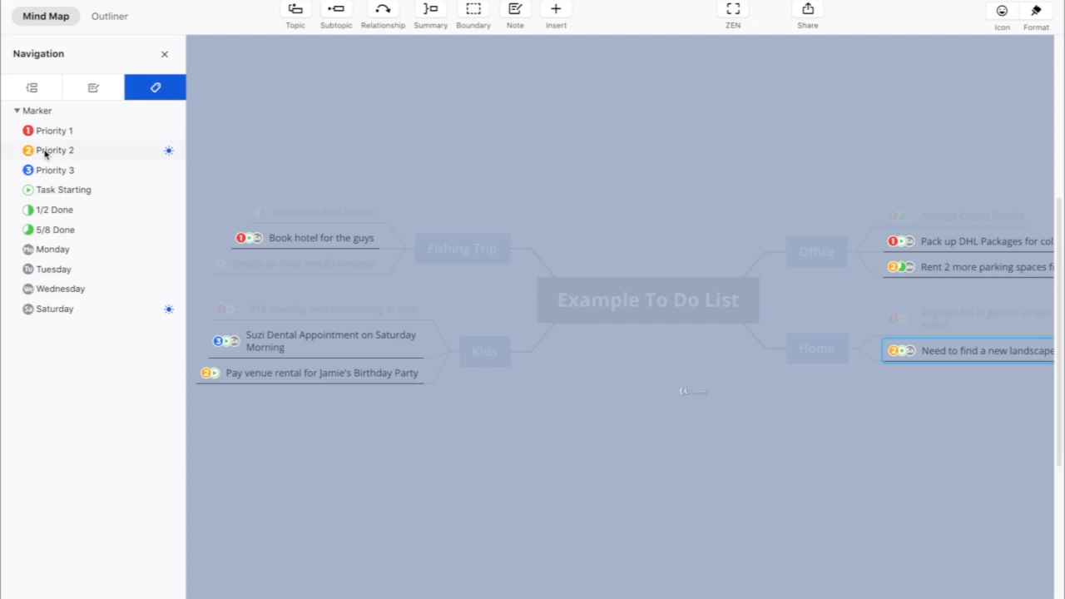
click(46, 153)
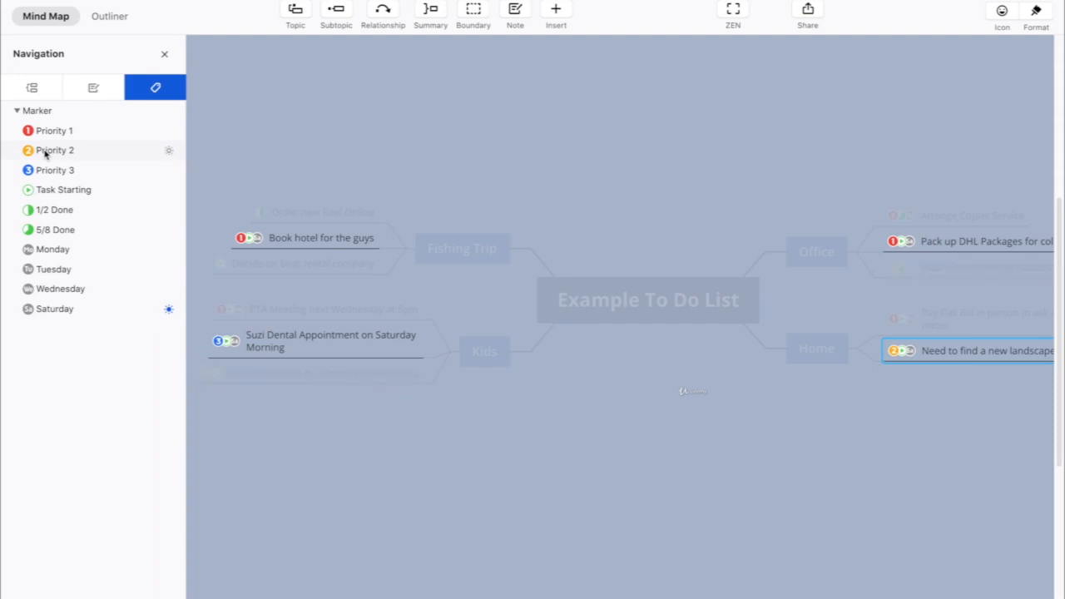
click(163, 55)
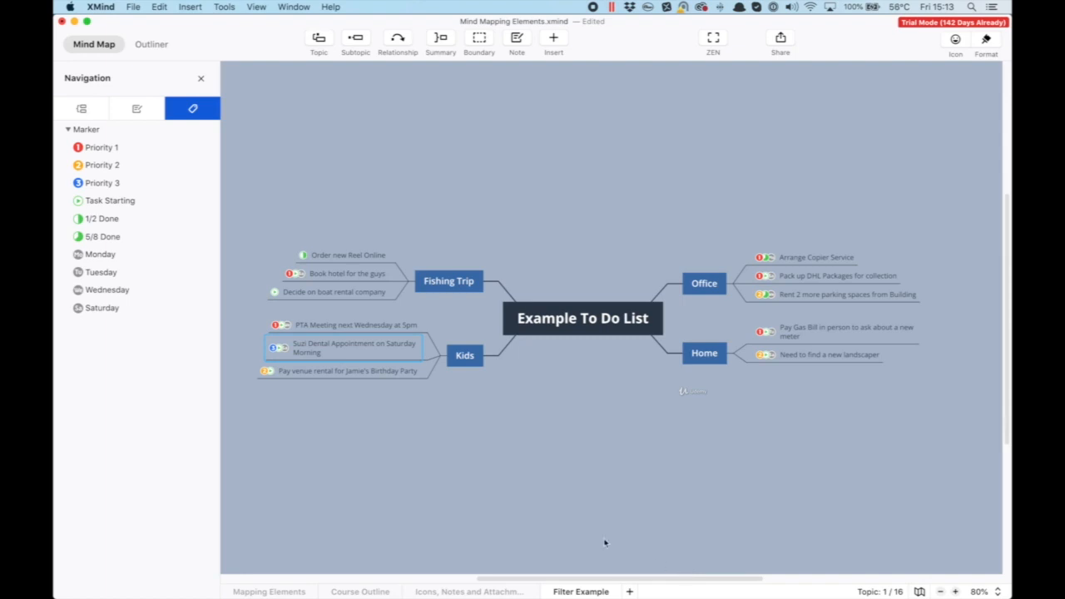
Filter the to-do map by the Saturday marker and by the Priority 1 marker
click(103, 308)
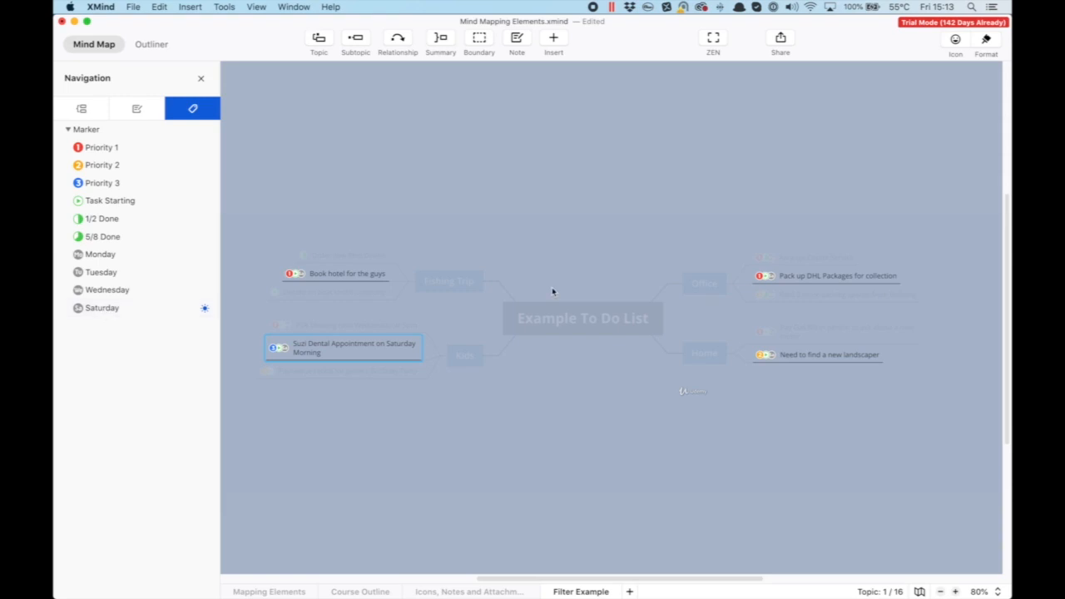
click(760, 276)
click(101, 149)
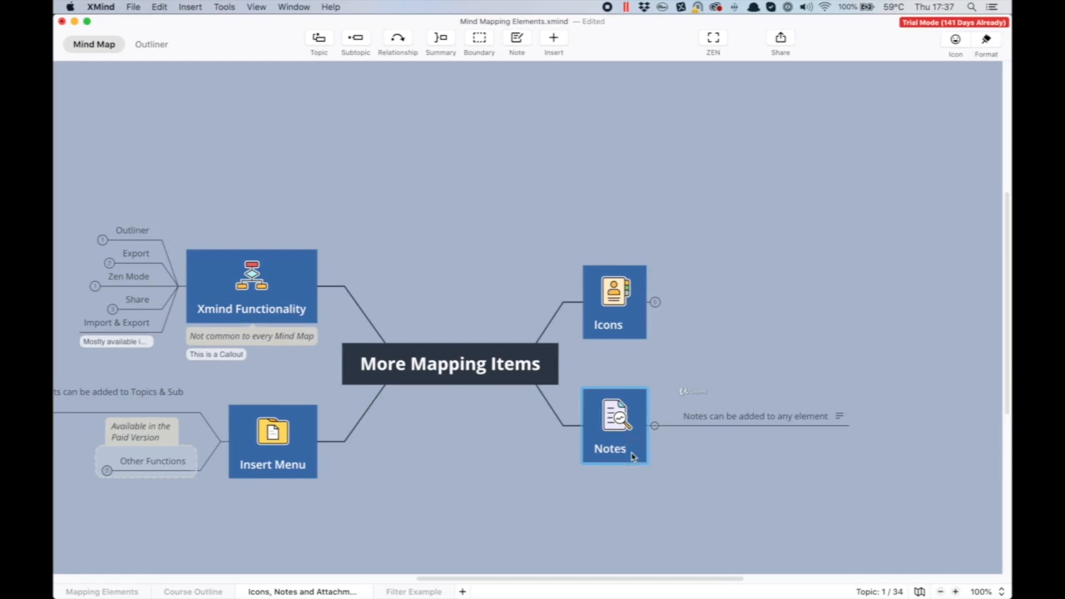
Add a second subtopic under the Notes topic with the note "Then we simply type our note"
key(Tab)
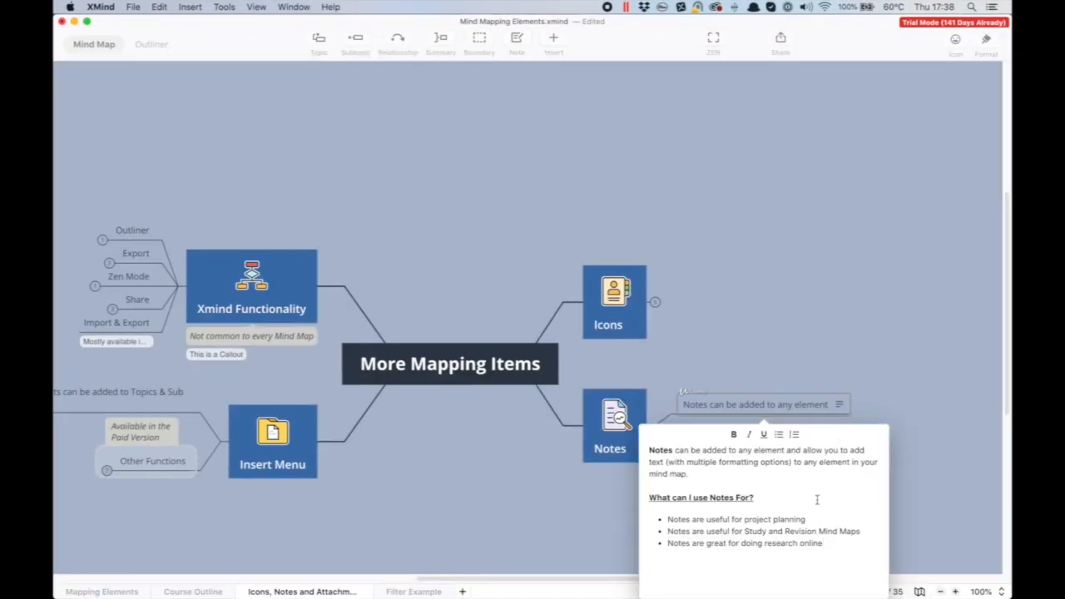
key(Escape)
Display the navigation list of all notes in the More Mapping Items map, then close it
click(256, 7)
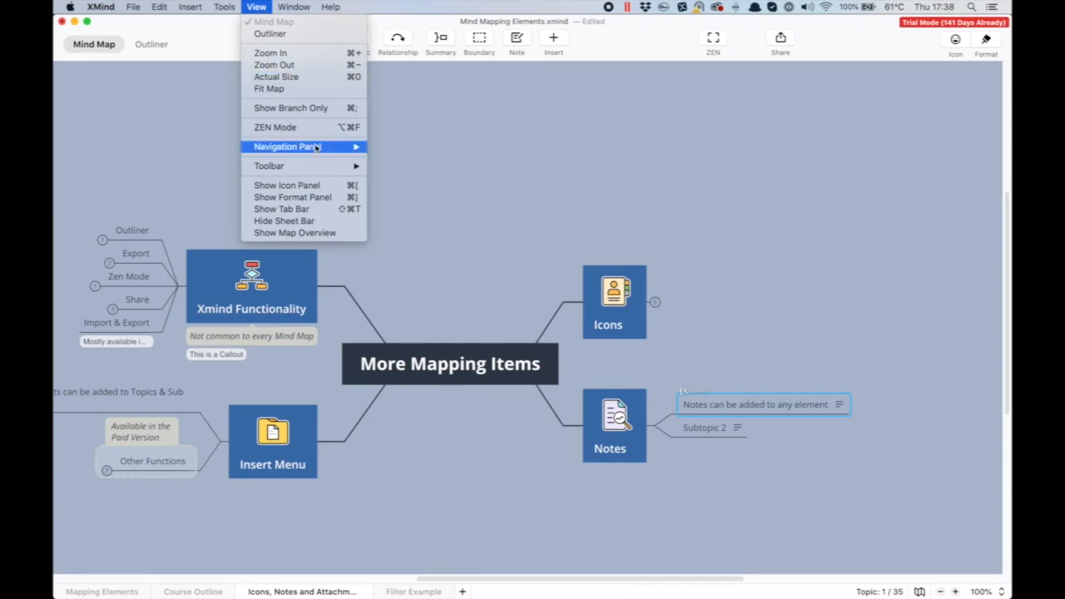
mouse_move(317, 147)
click(396, 159)
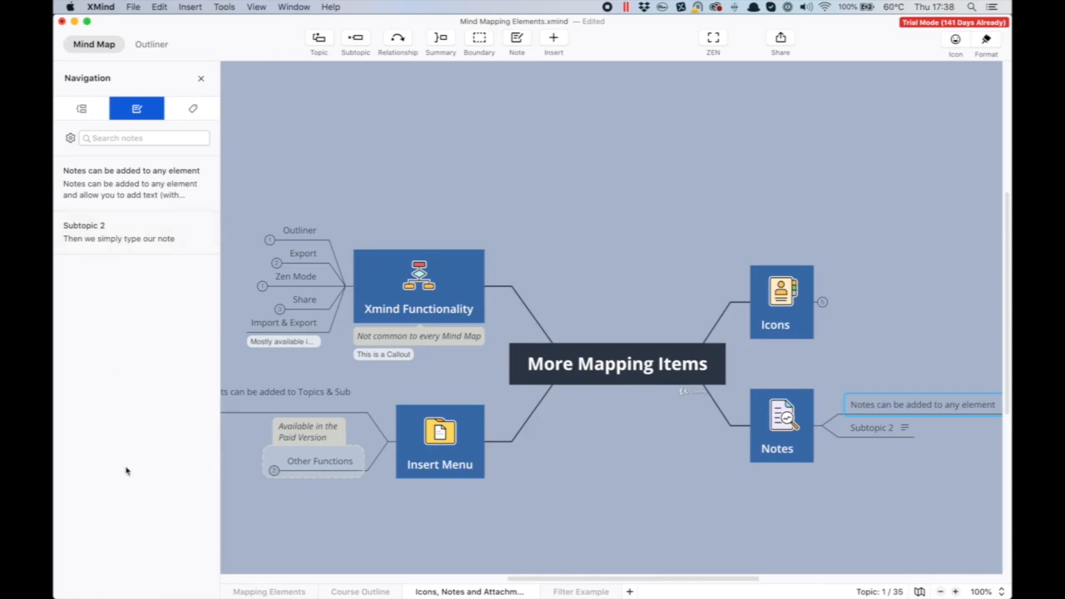
click(201, 77)
Attach the file Lesson Elements 15 to the "Attachments can be added to Topics & Sub Topics" subtopic and open the attachment
click(564, 38)
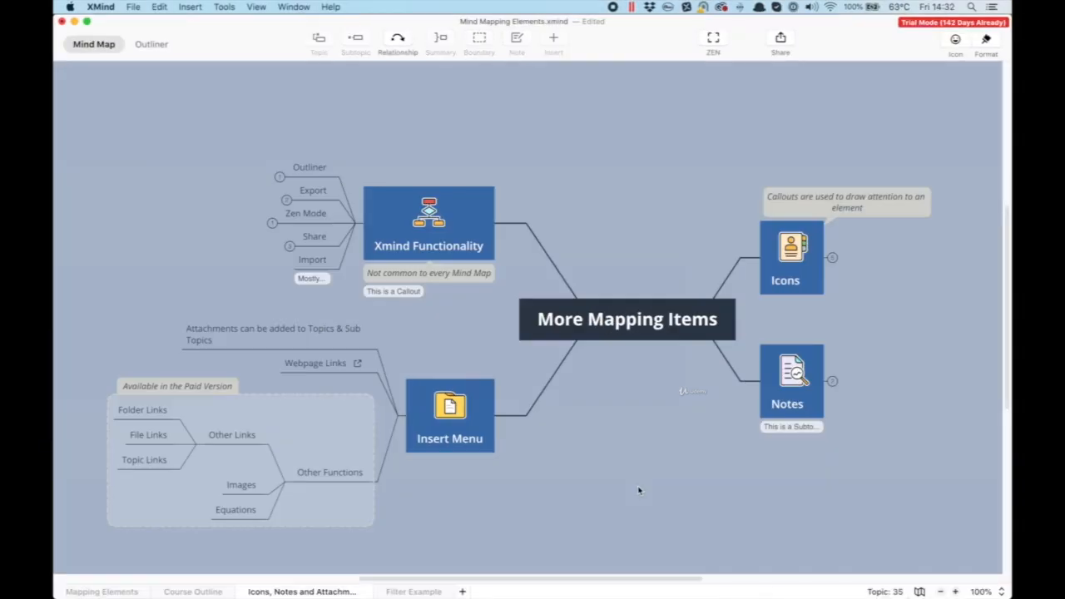
click(279, 339)
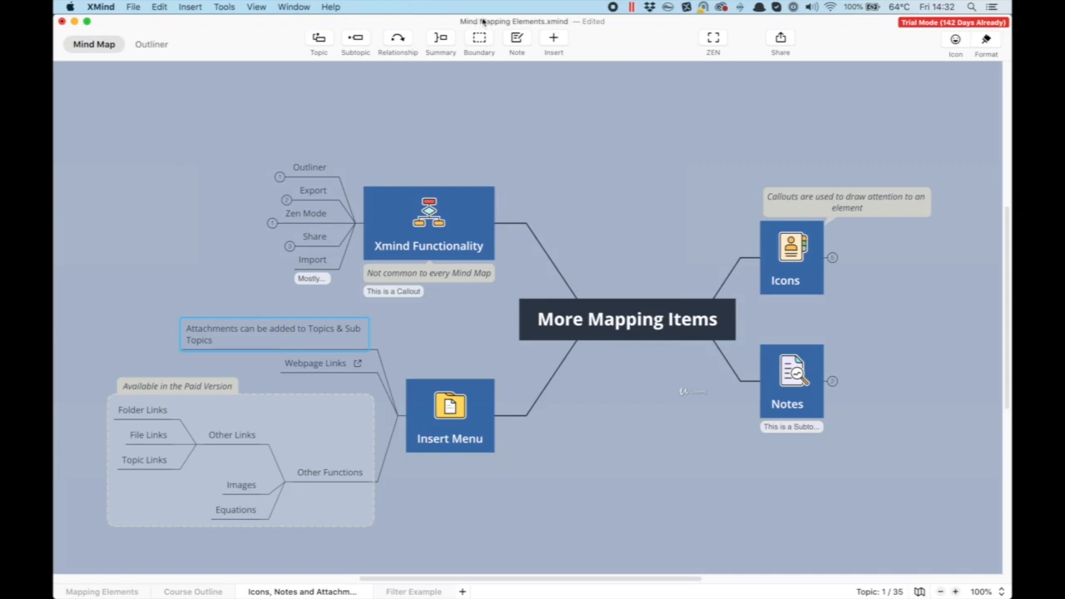
click(553, 39)
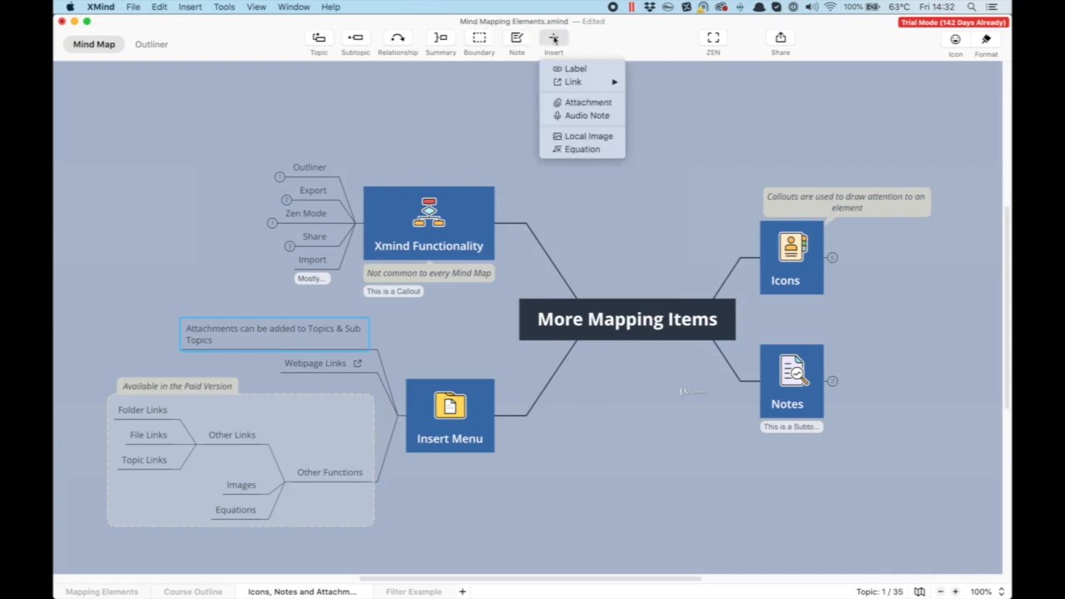
click(569, 102)
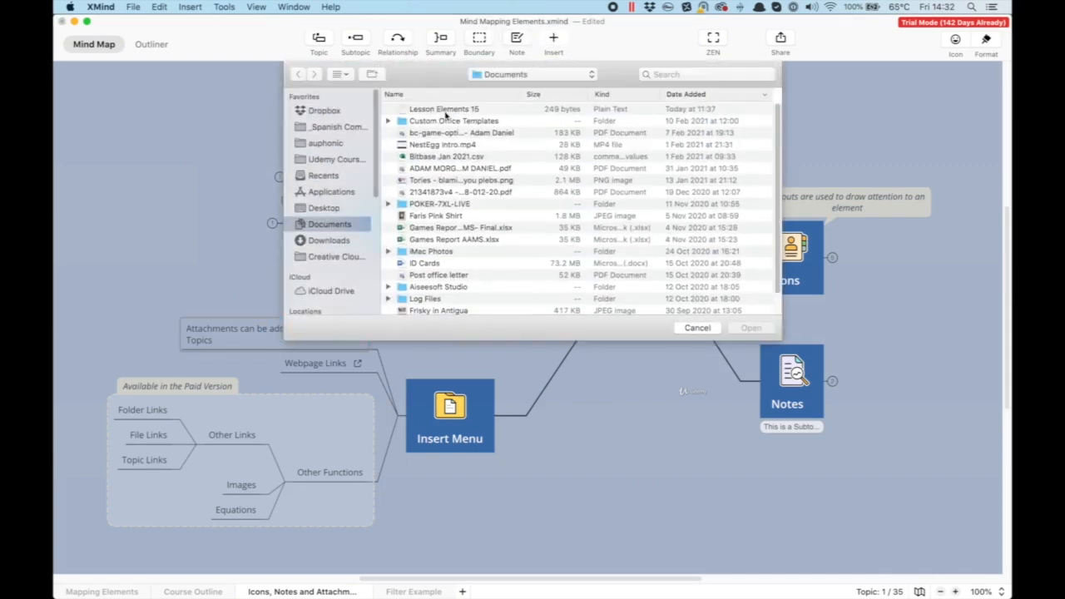
click(446, 110)
click(749, 328)
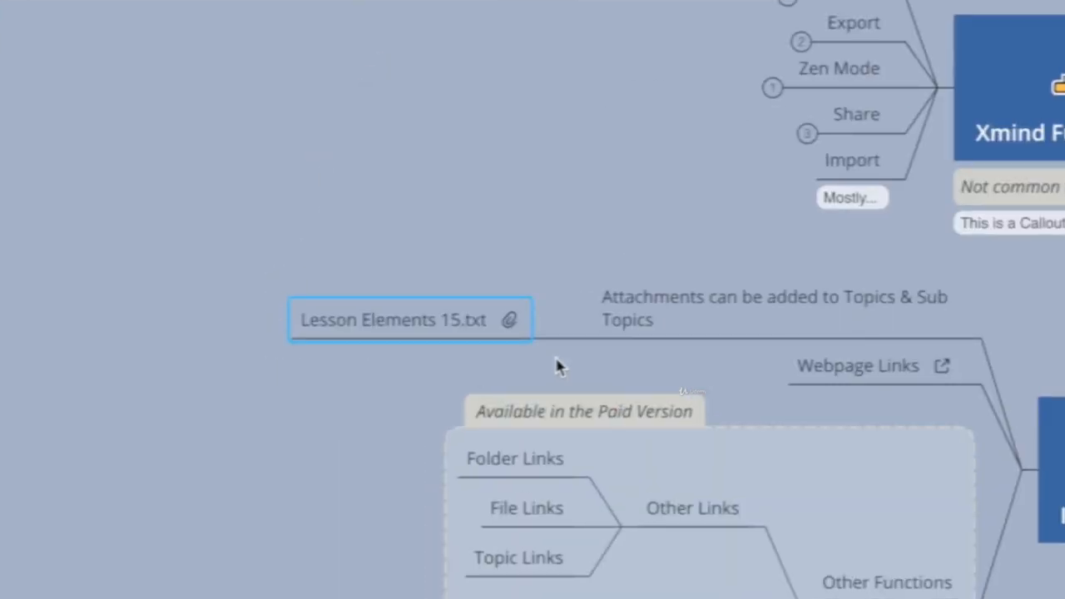
click(510, 321)
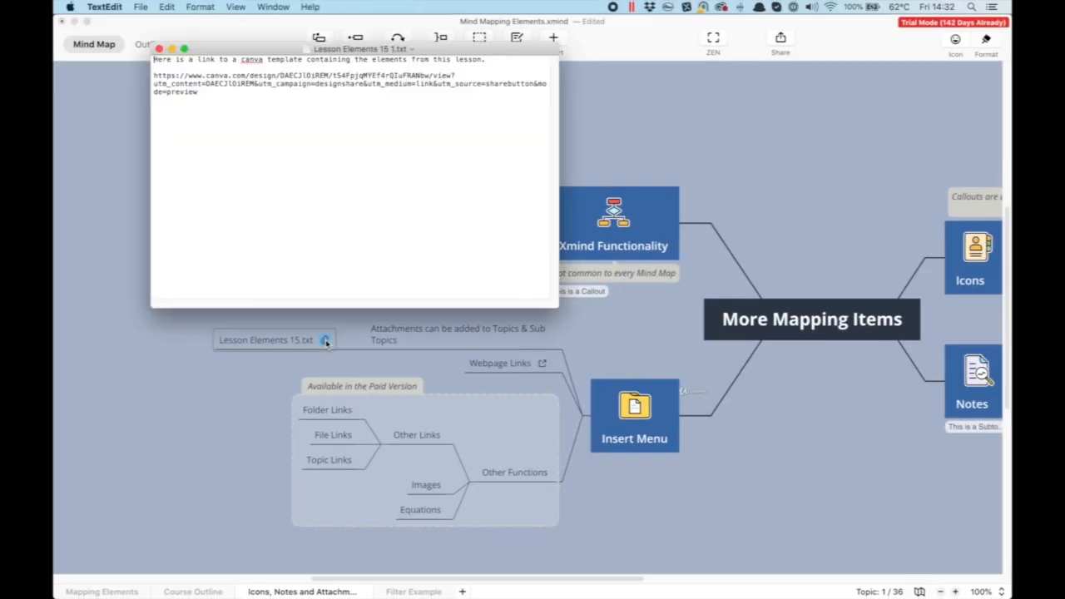
Start inserting a webpage link on the selected topic
click(554, 37)
mouse_move(573, 82)
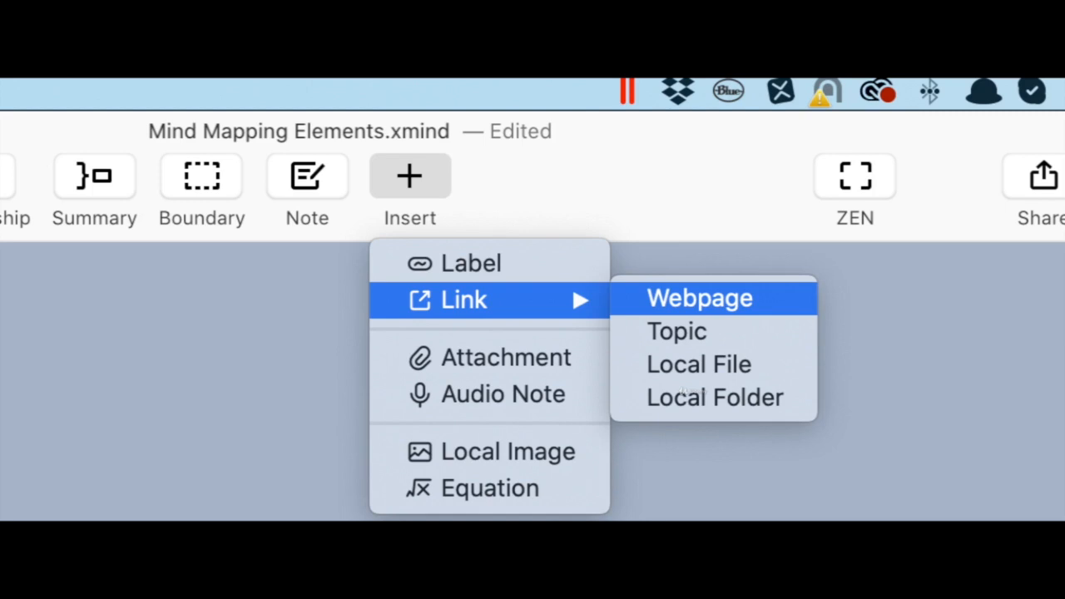